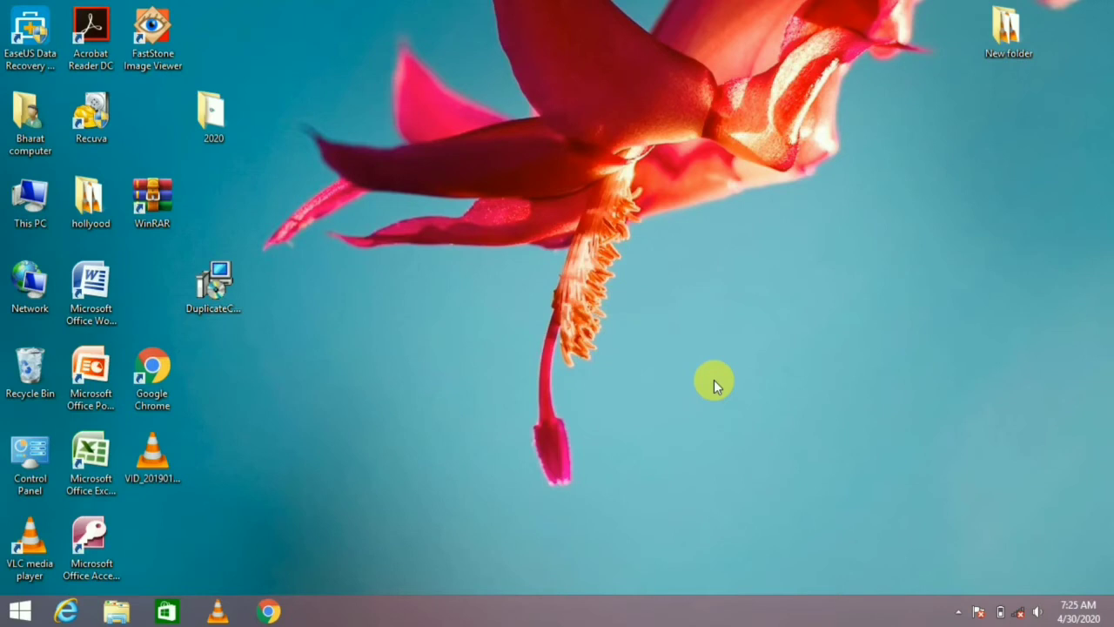
Open This PC and look over the available drives
click(31, 222)
double_click(30, 222)
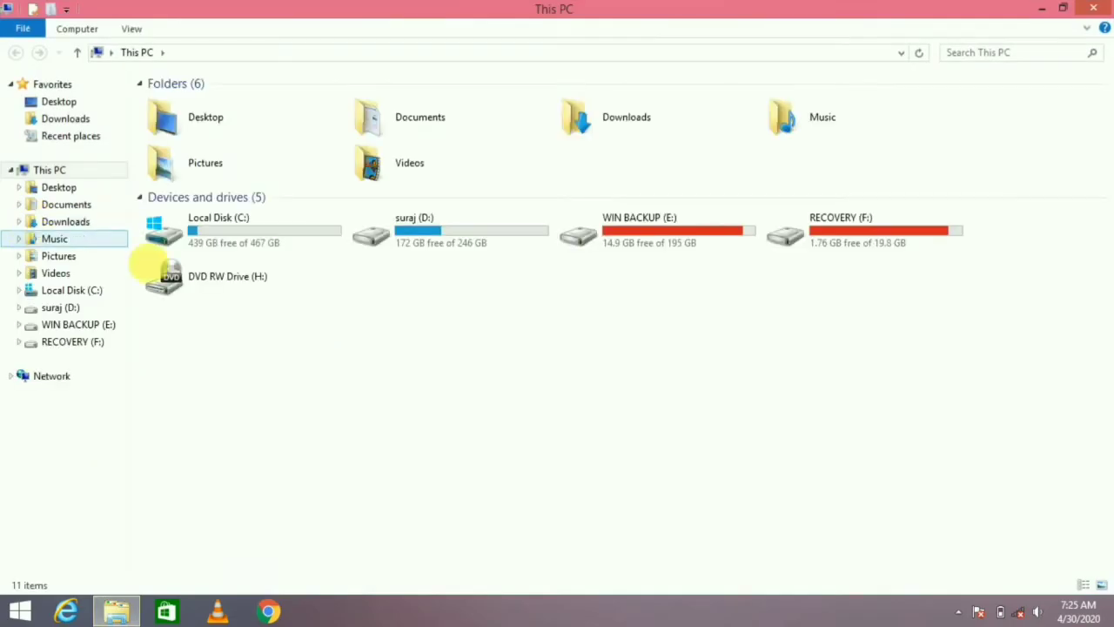
click(390, 244)
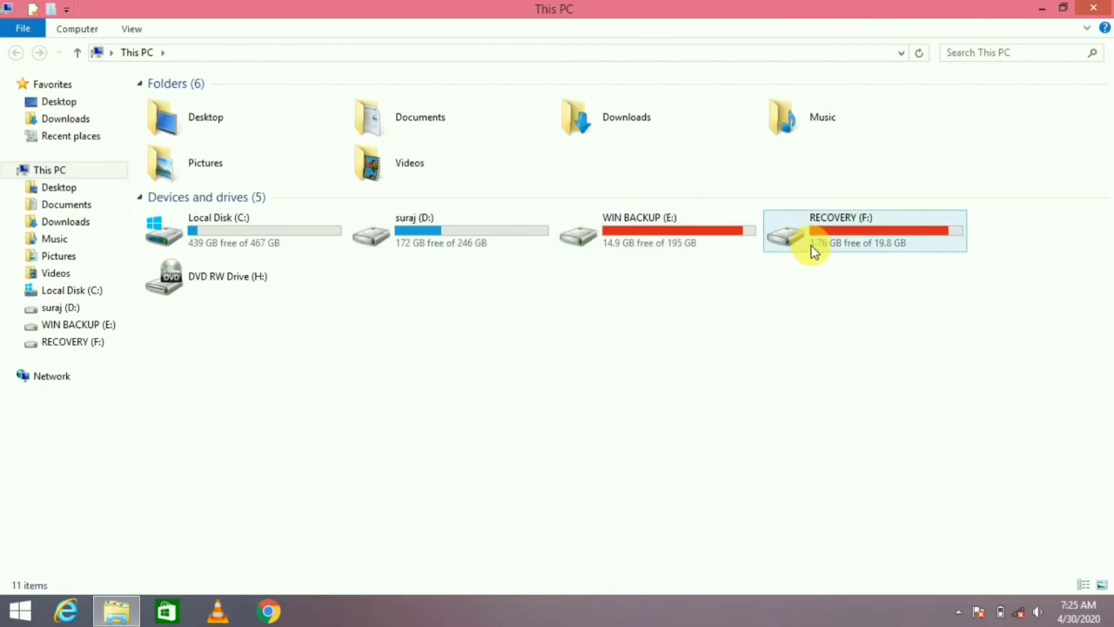
double_click(464, 235)
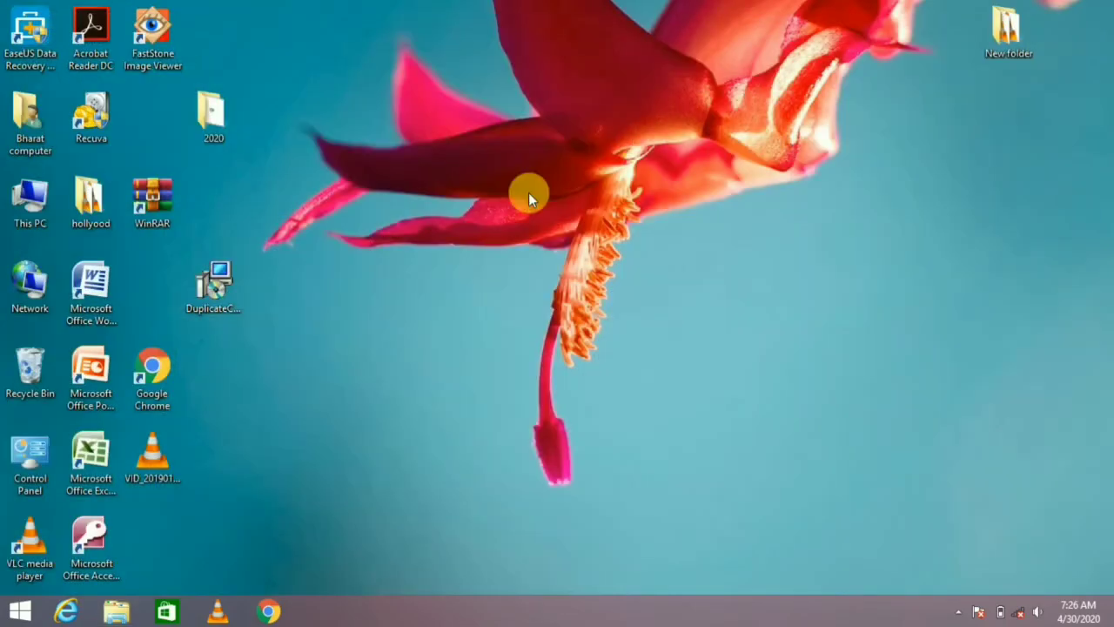
Create a desktop shortcut to the D: drive from This PC and move it to an empty spot near the desktop's upper middle
double_click(30, 200)
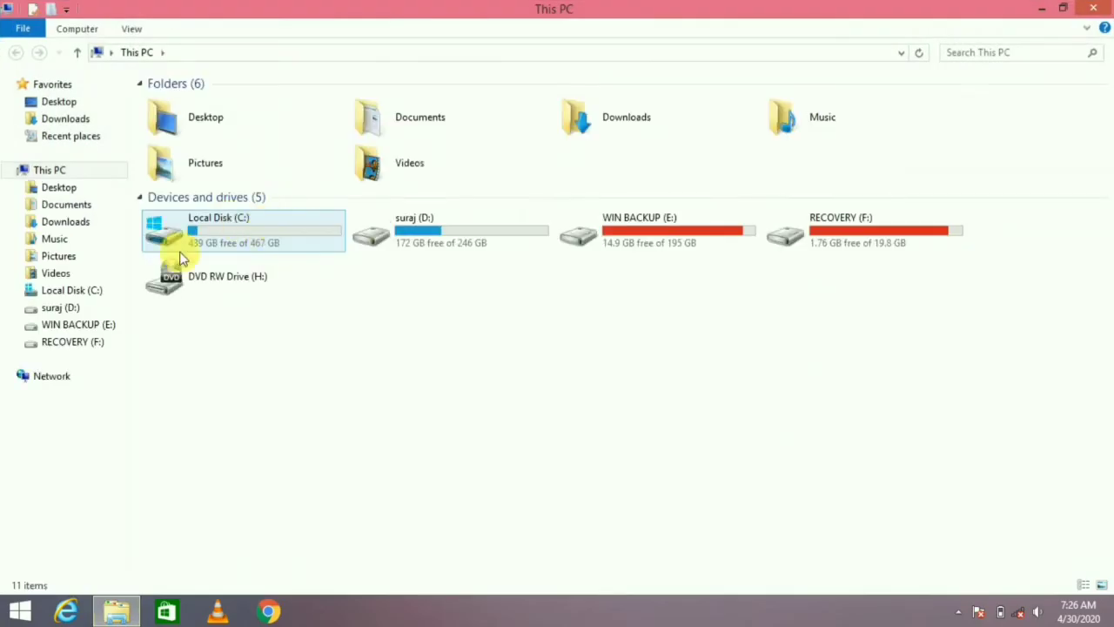
right_click(431, 244)
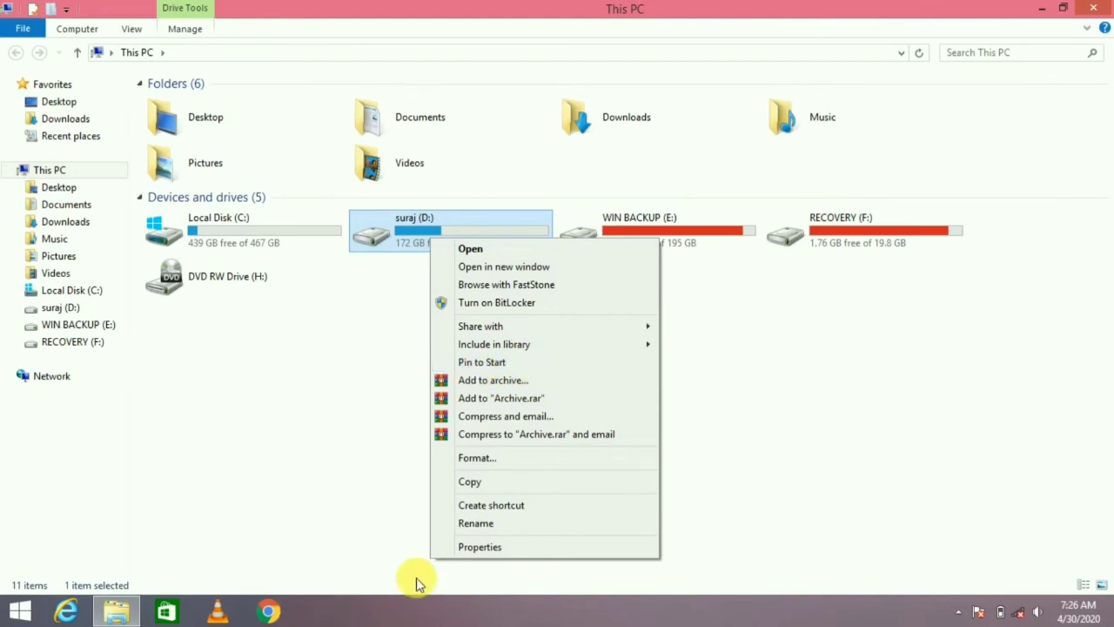
click(492, 506)
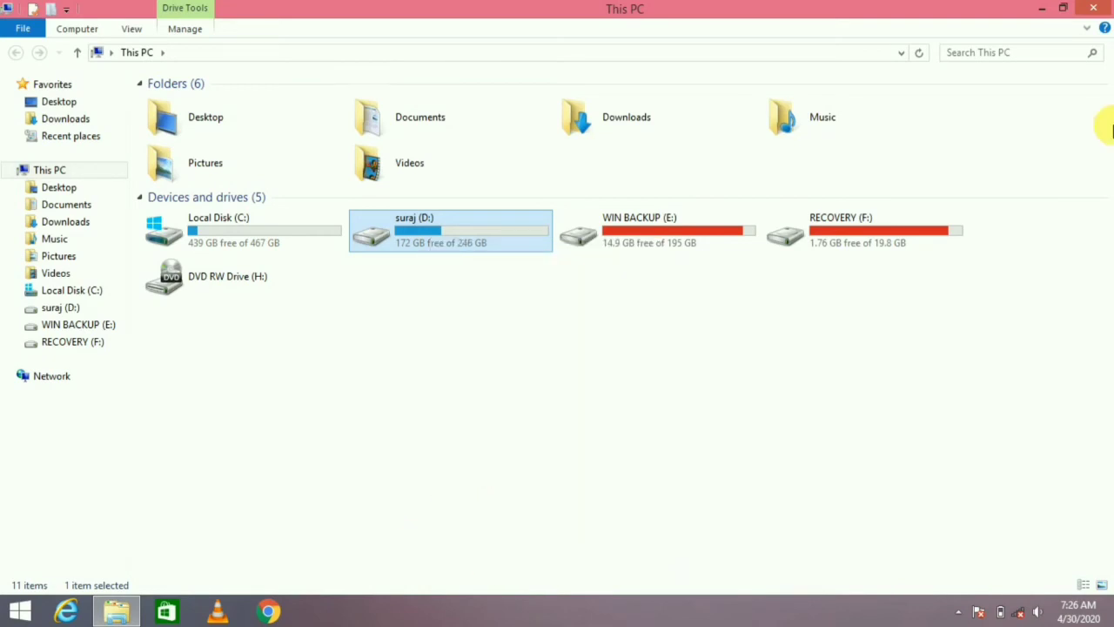
click(1097, 8)
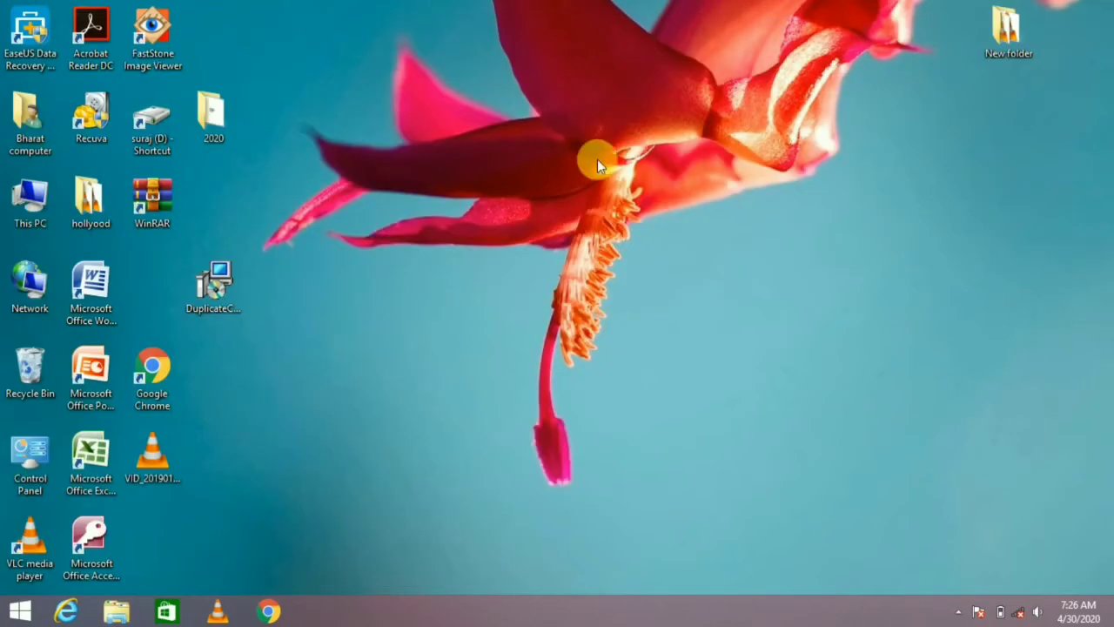
drag(151, 124, 588, 116)
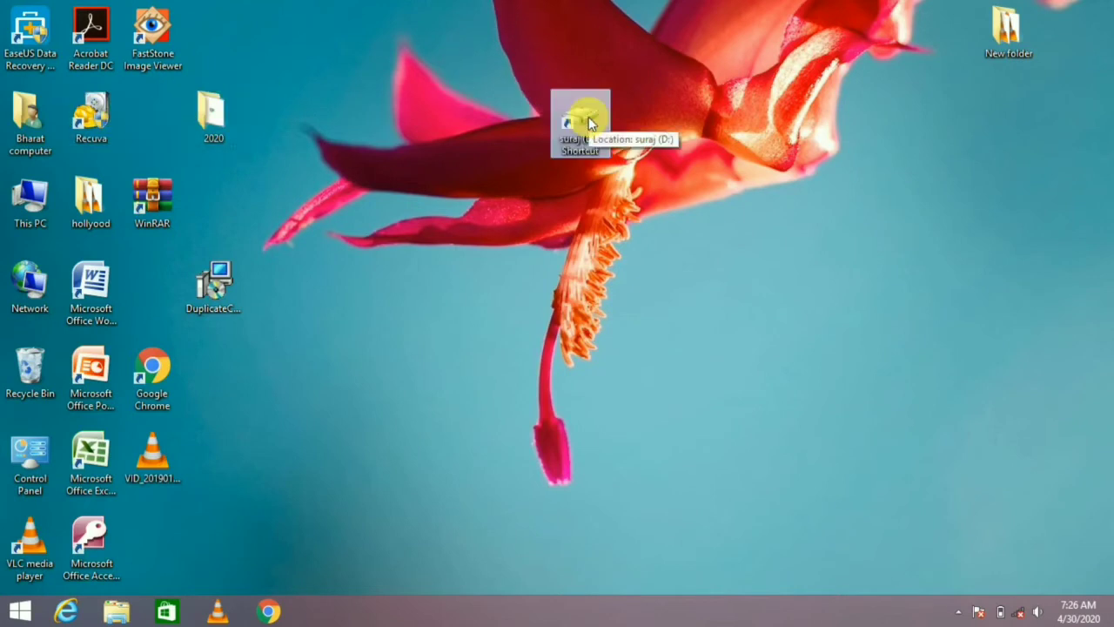
Set the D: drive shortcut's target to "explorer D:\" in its properties and apply the change
right_click(589, 117)
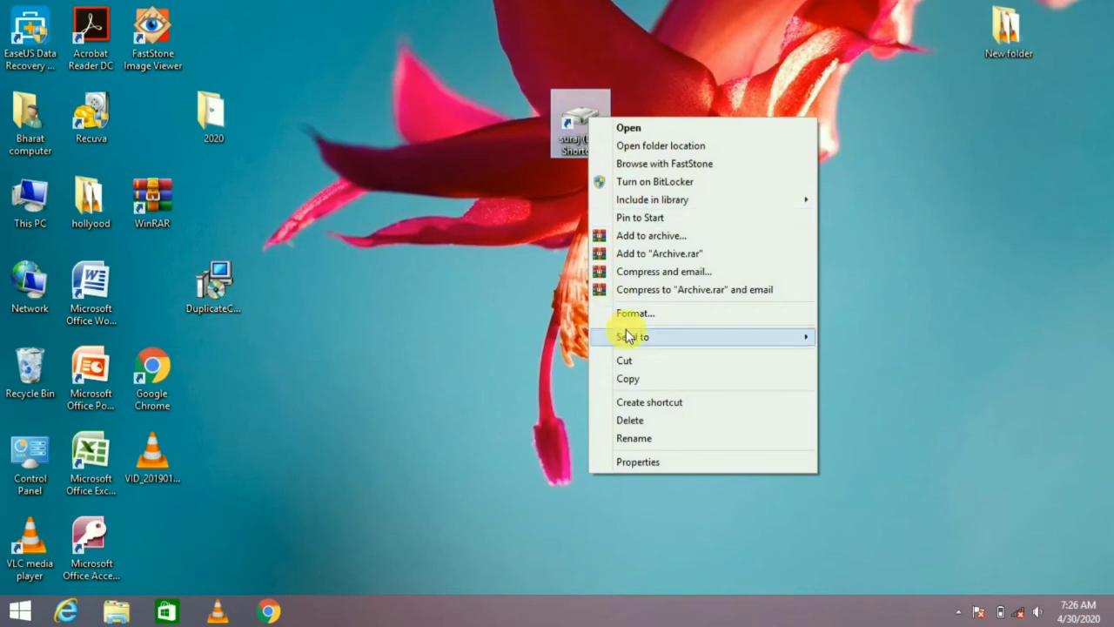
click(641, 463)
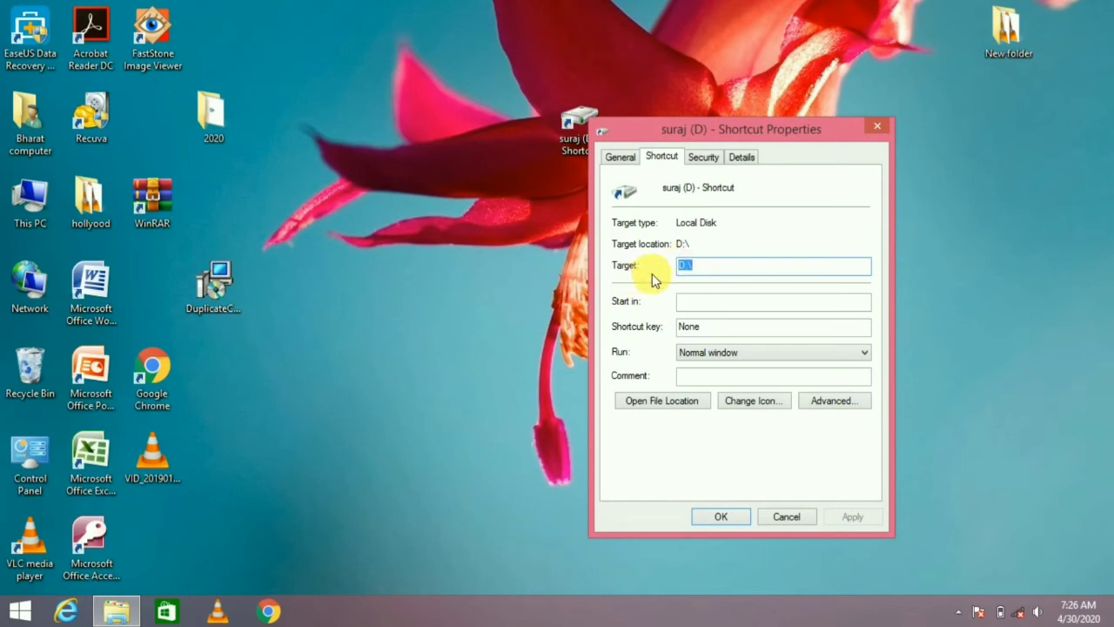
click(685, 265)
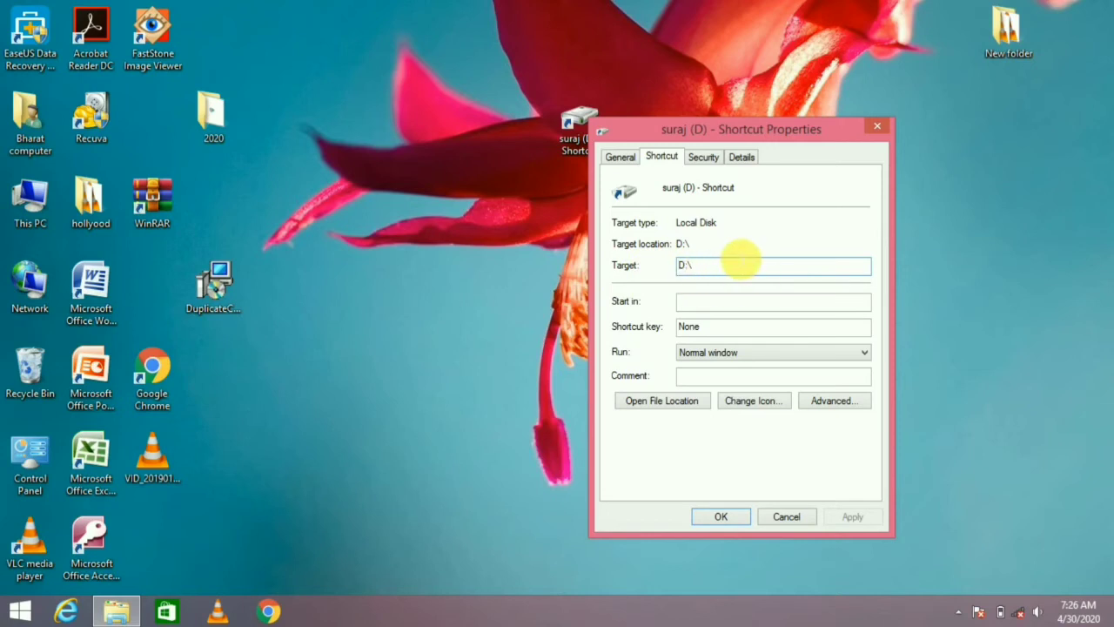
text(explorer)
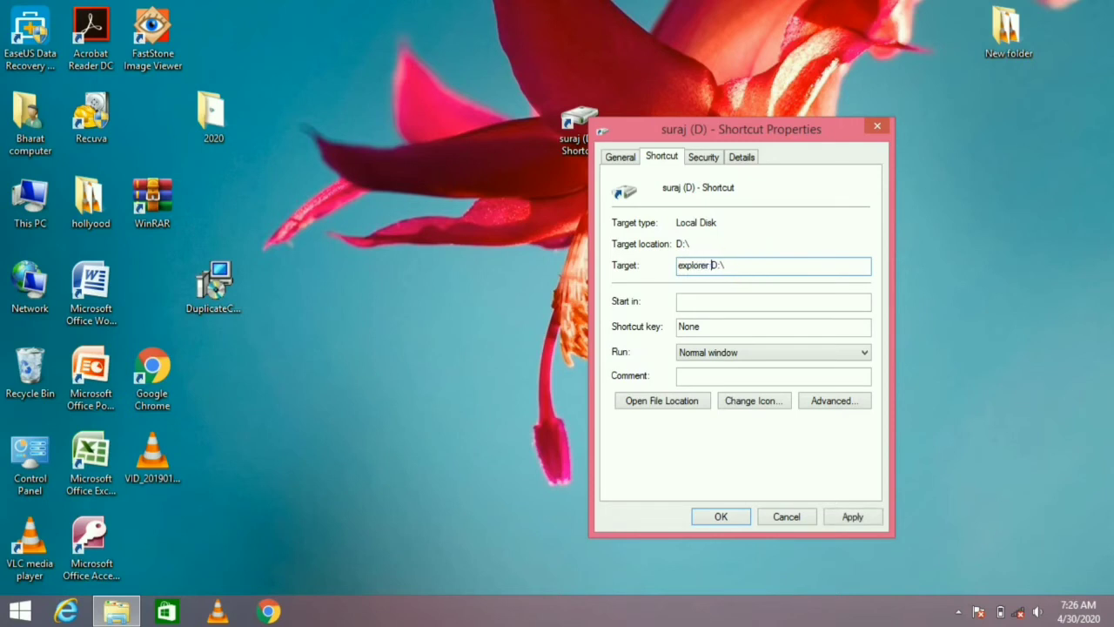
drag(764, 270, 677, 266)
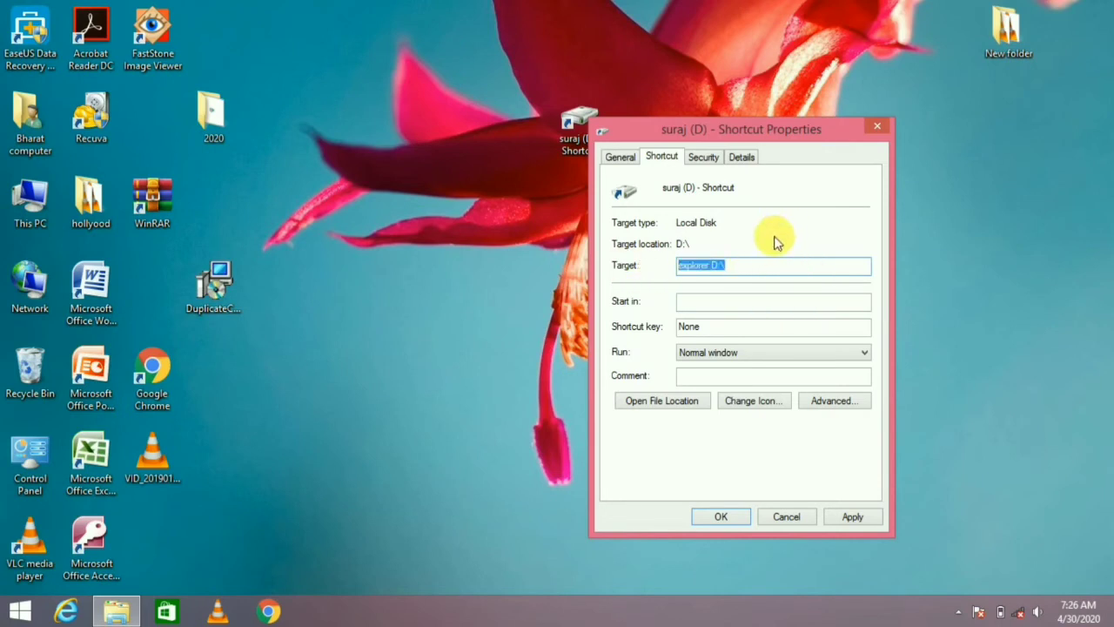
click(855, 516)
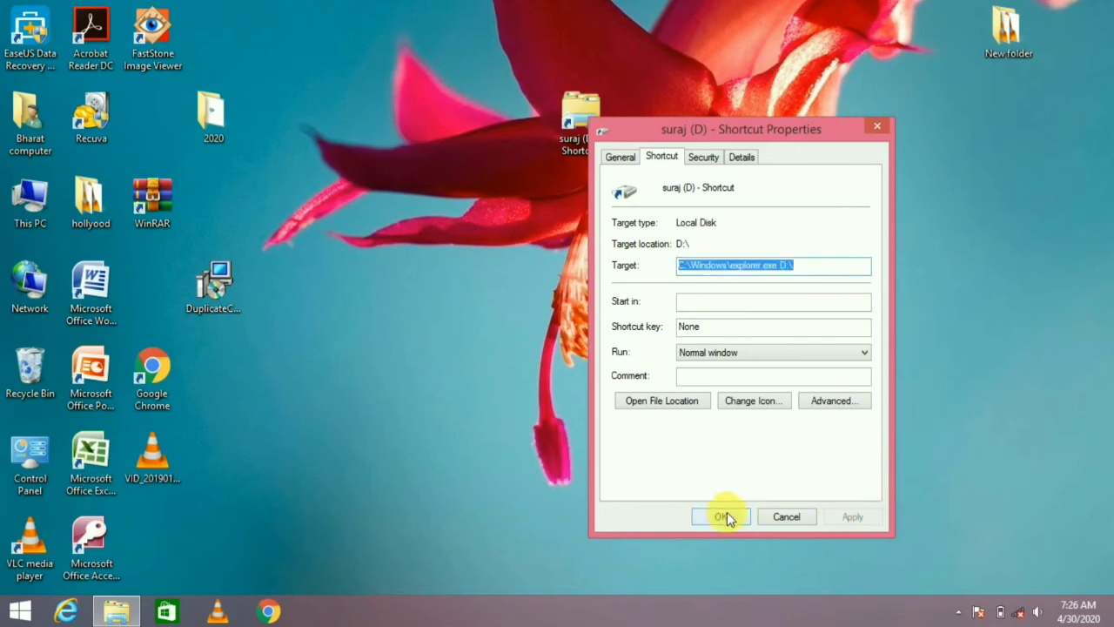
click(726, 514)
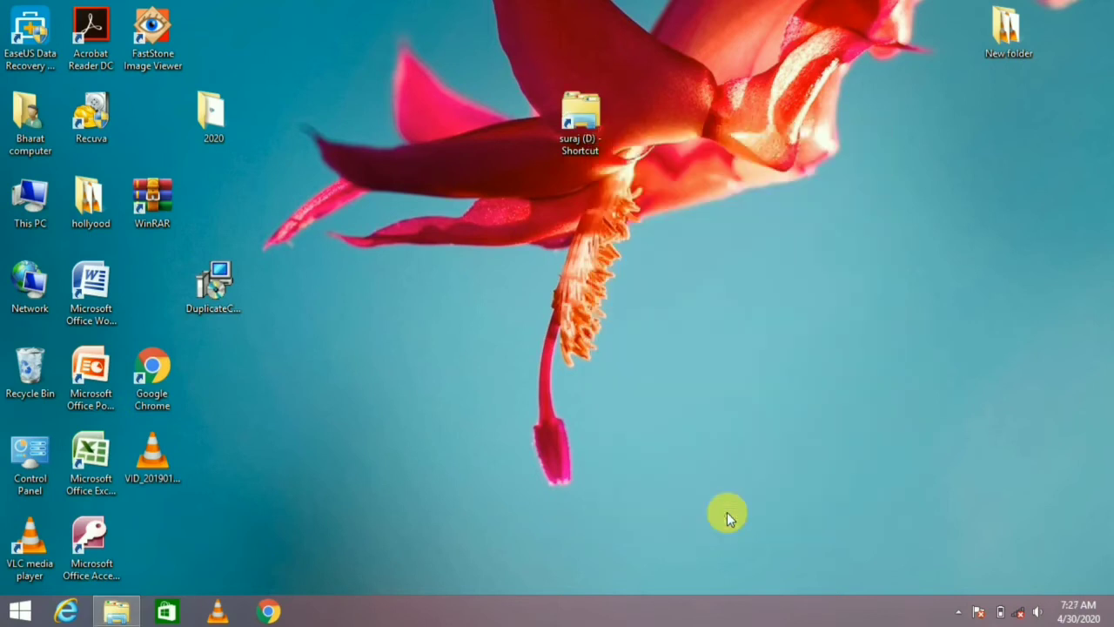
Reopen the D: drive shortcut's properties and start browsing for a different icon file
right_click(578, 132)
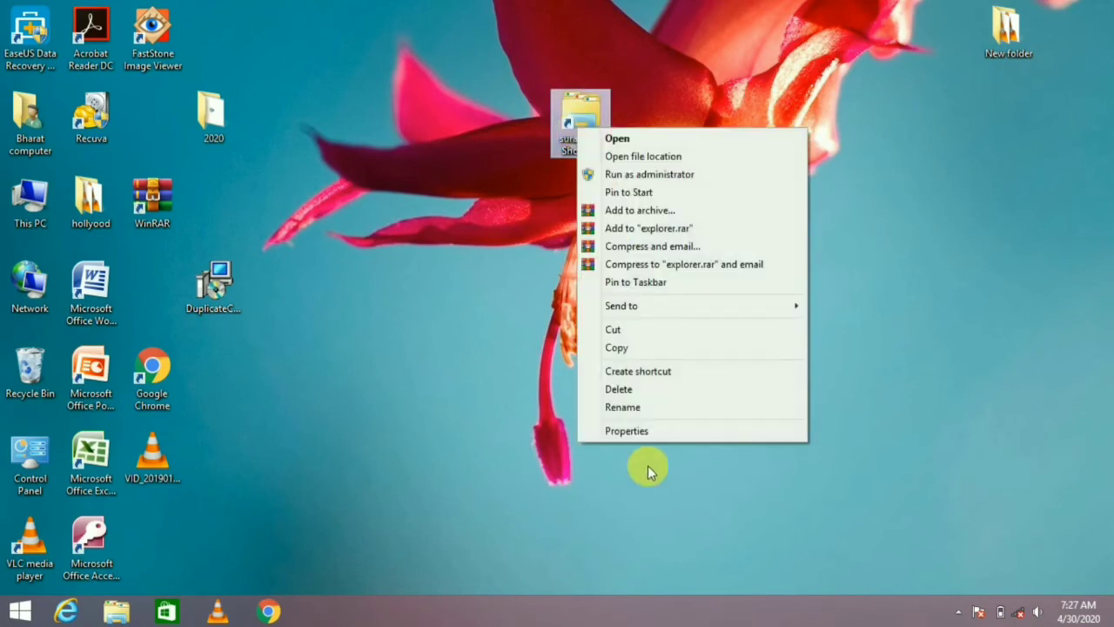
click(627, 431)
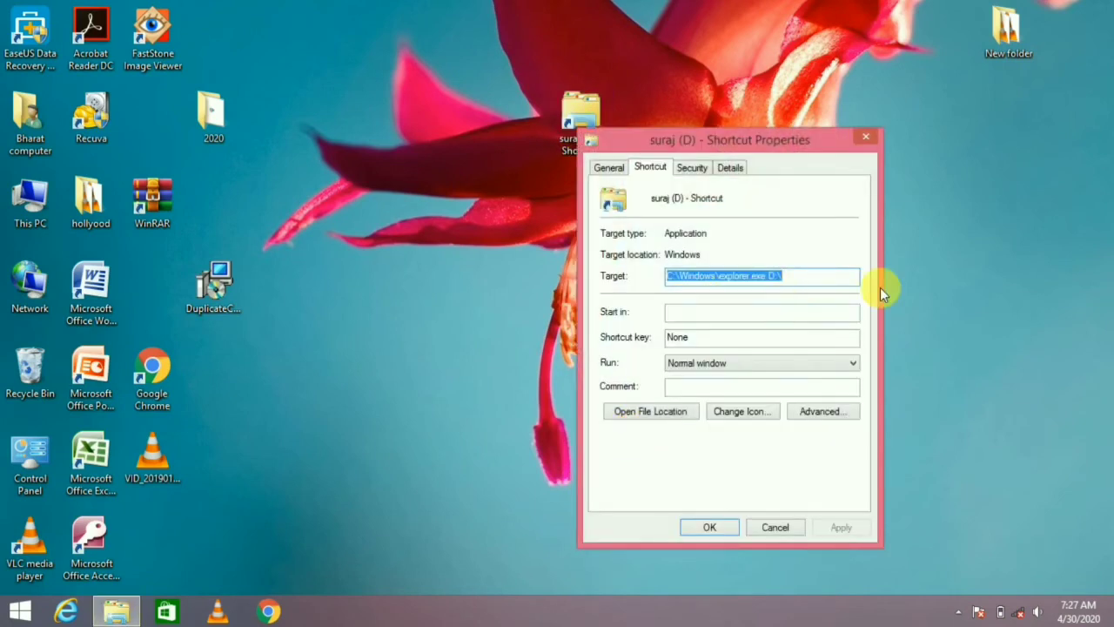
click(736, 421)
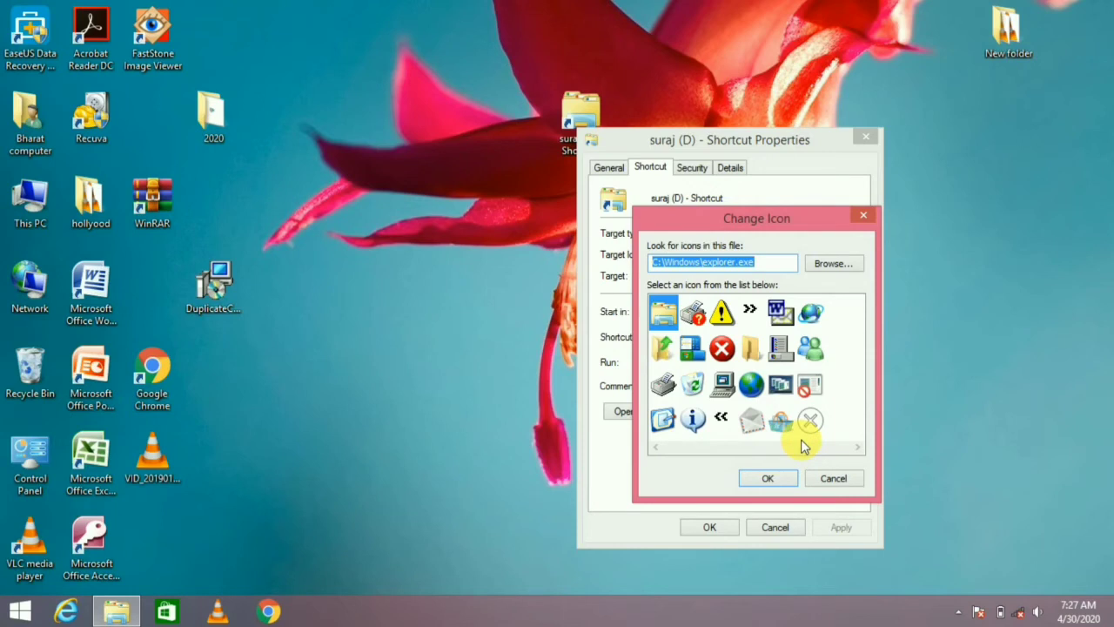
click(825, 266)
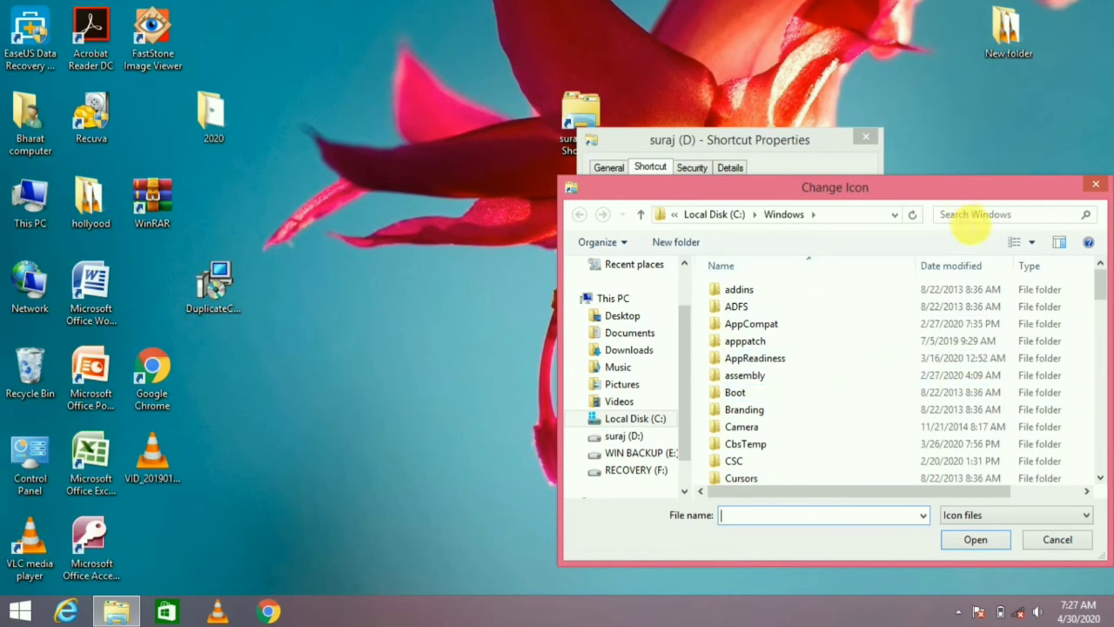
Try searching the Windows folder for "imageres" and clear the search text
click(975, 217)
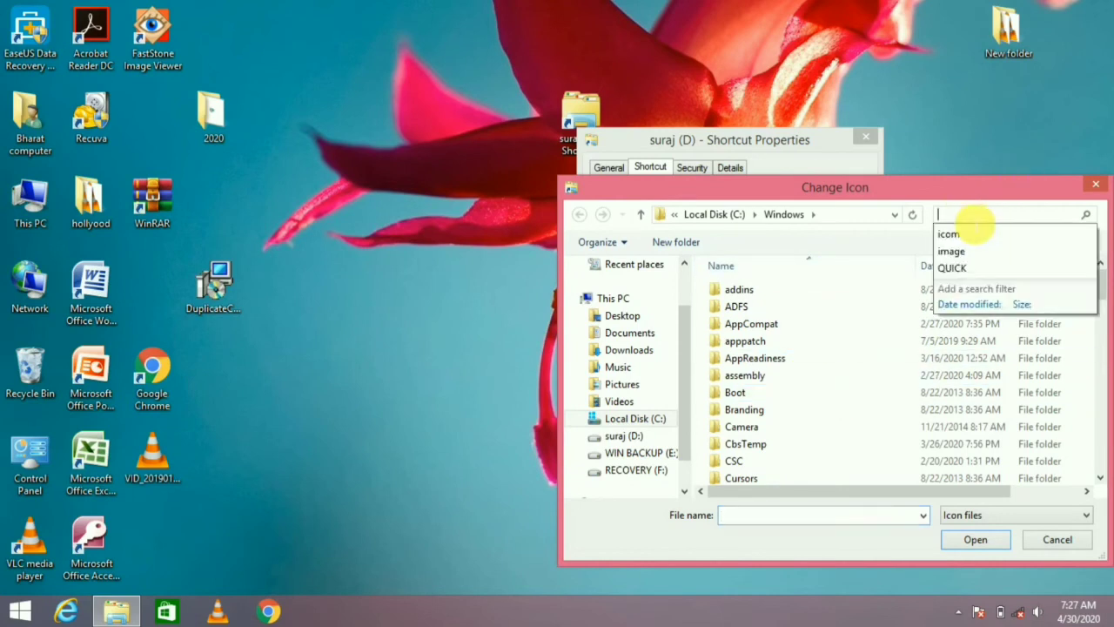
text(imageres)
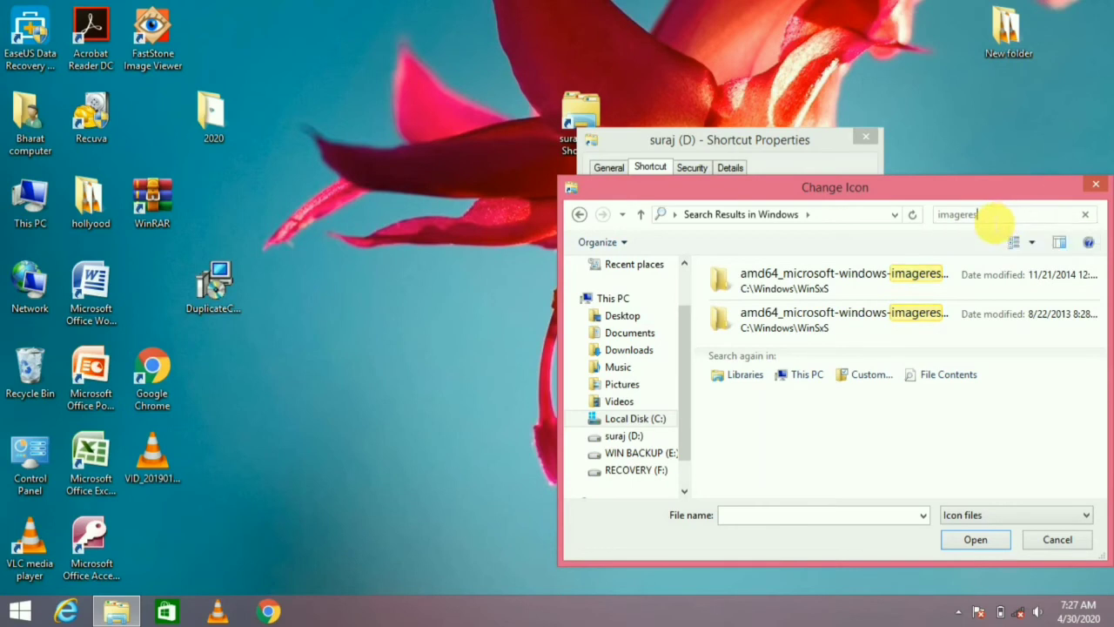
key(BackSpace)
key(BackSpace)
key(BackSpace)
key(BackSpace)
key(BackSpace)
key(BackSpace)
key(BackSpace)
key(BackSpace)
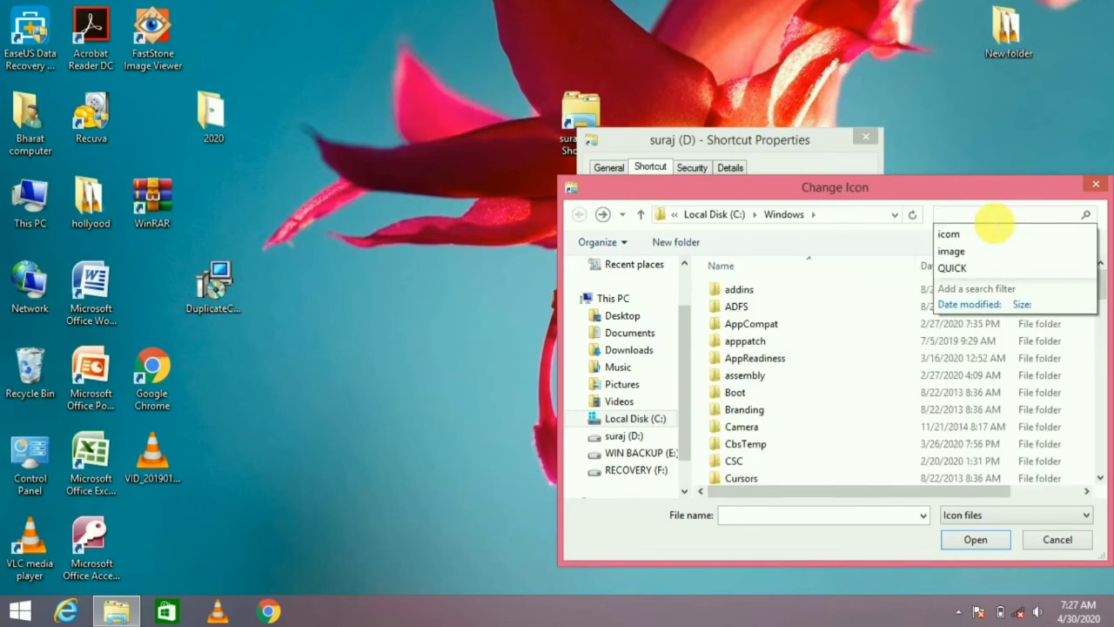
Open the System32 folder inside the Windows folder
click(1103, 355)
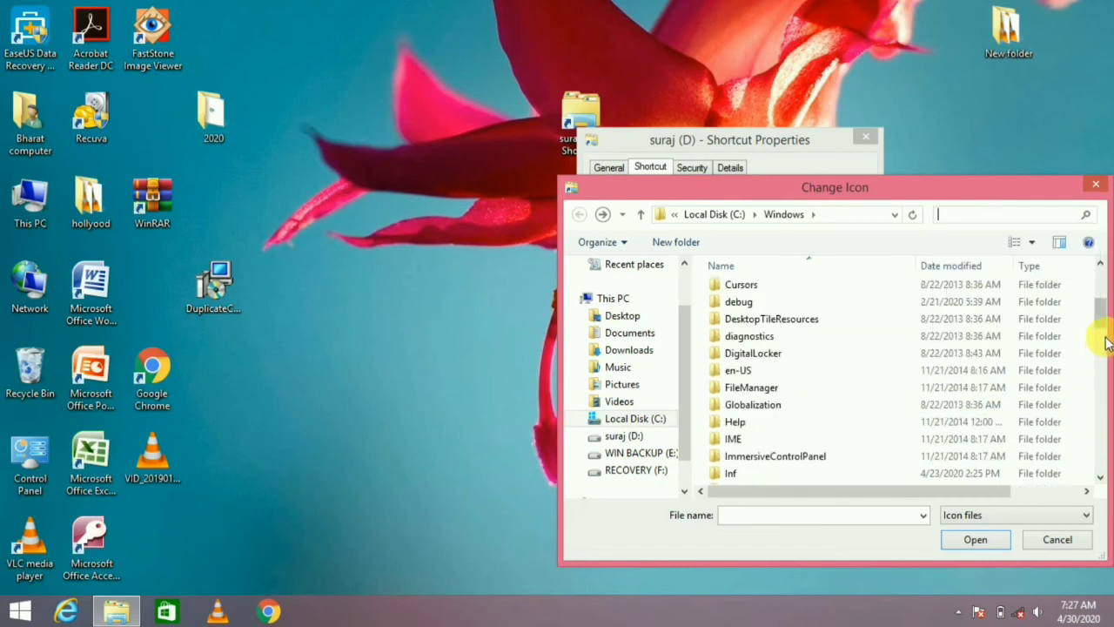
click(1100, 348)
drag(1101, 365, 1096, 404)
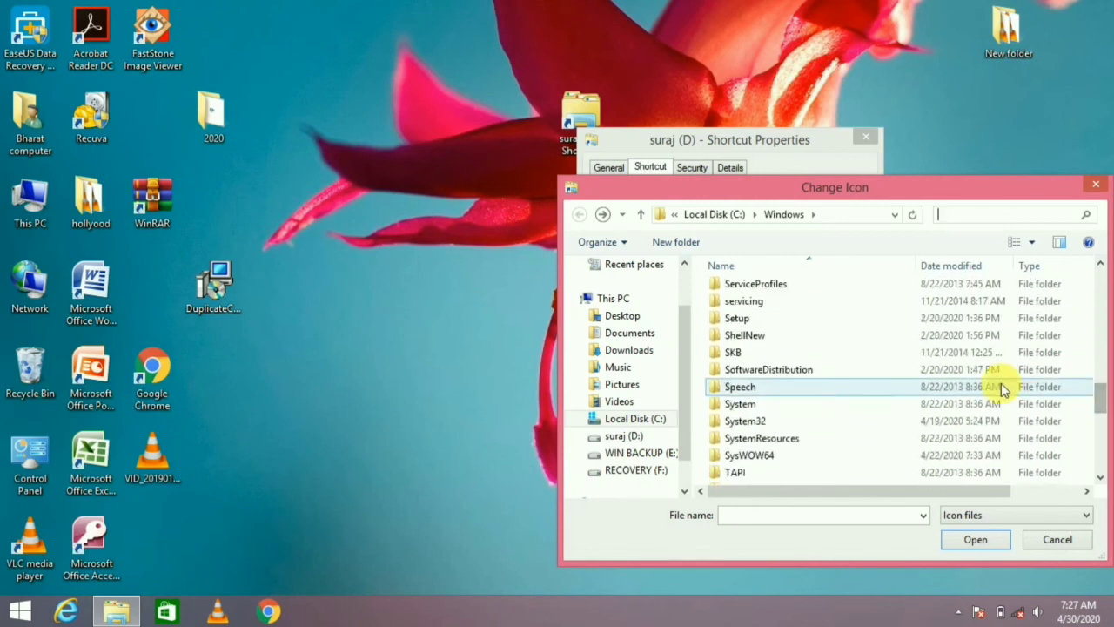
double_click(794, 423)
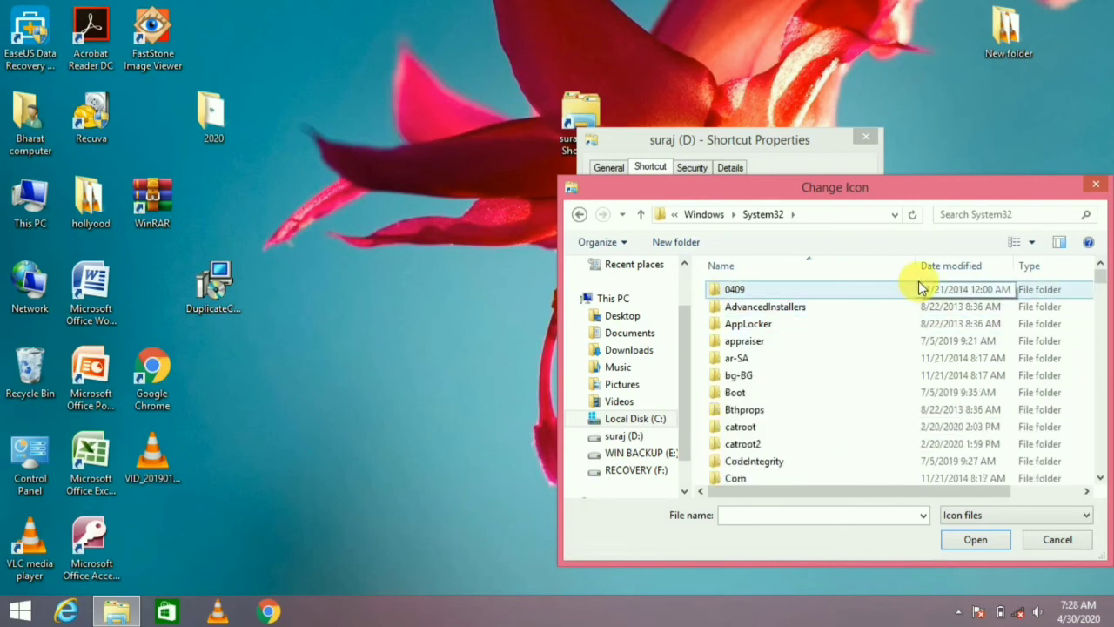
Search System32 for "imagere" and load imageres.dll as the shortcut's icon source
click(971, 218)
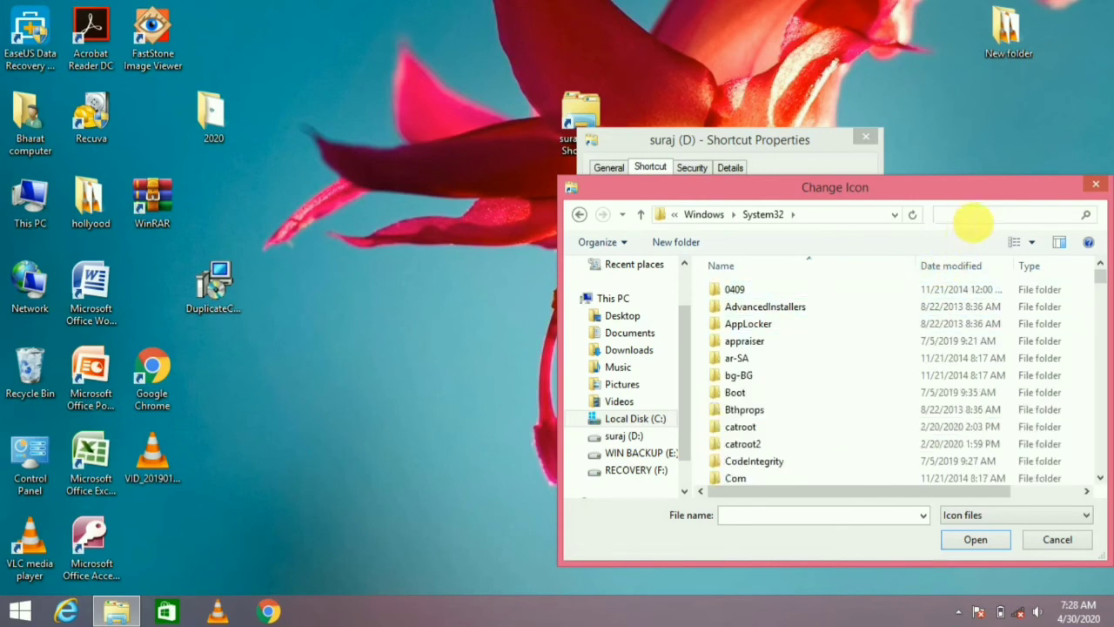
text(imager)
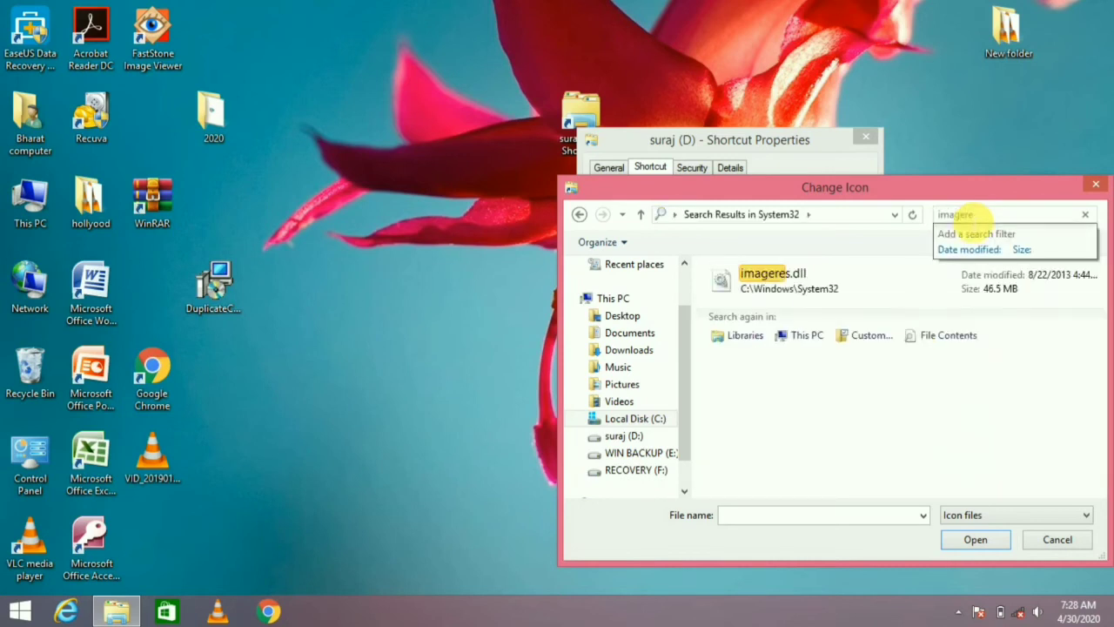
text(e)
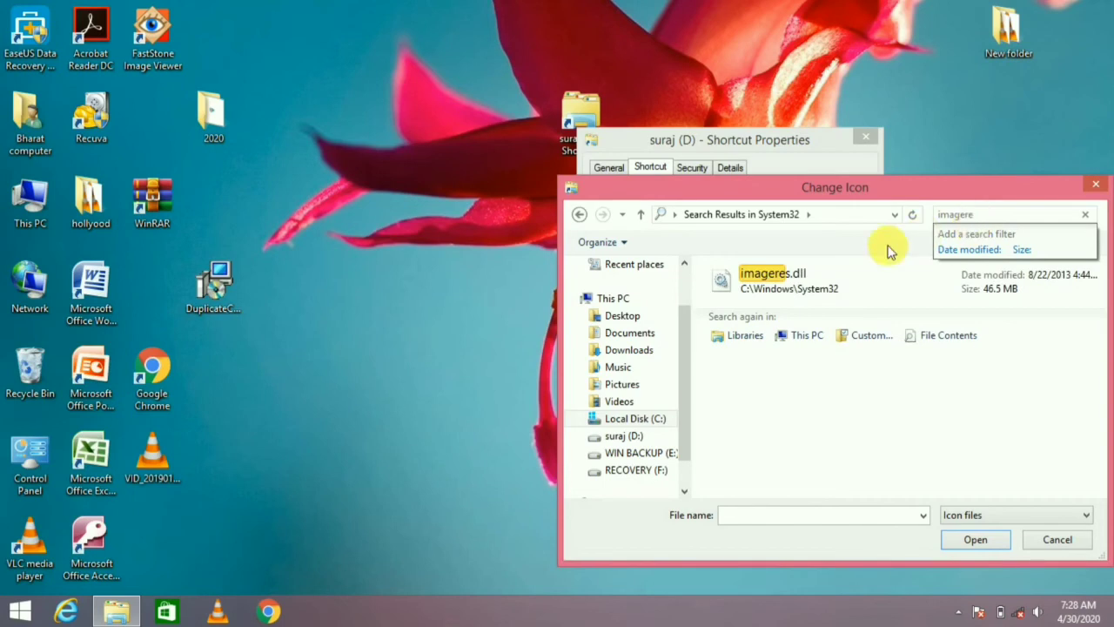
click(808, 283)
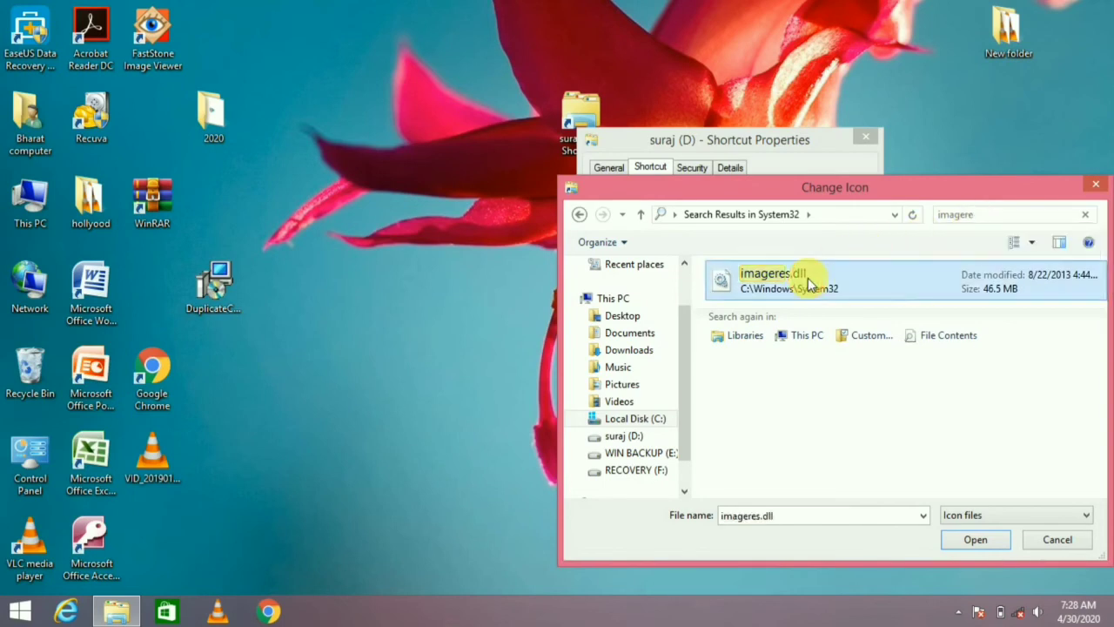
click(976, 540)
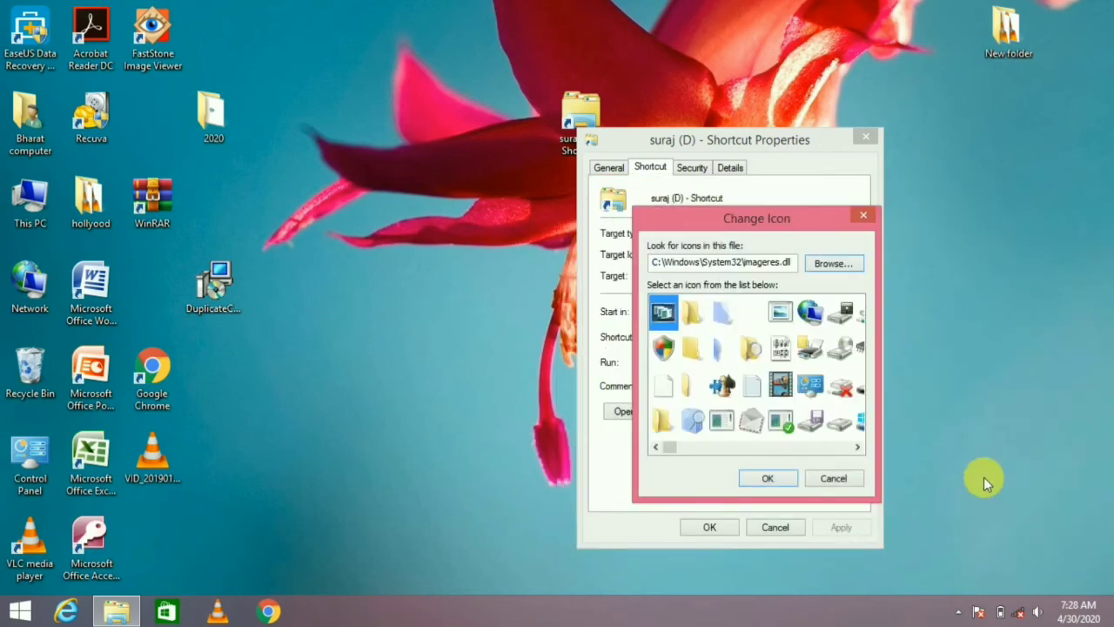
Assign the plain grey drive icon from imageres.dll to the D: drive shortcut, then apply and close its properties
mouse_move(667, 447)
mouse_down()
mouse_move(805, 462)
mouse_move(657, 464)
mouse_move(702, 453)
mouse_move(670, 450)
mouse_move(680, 450)
mouse_up()
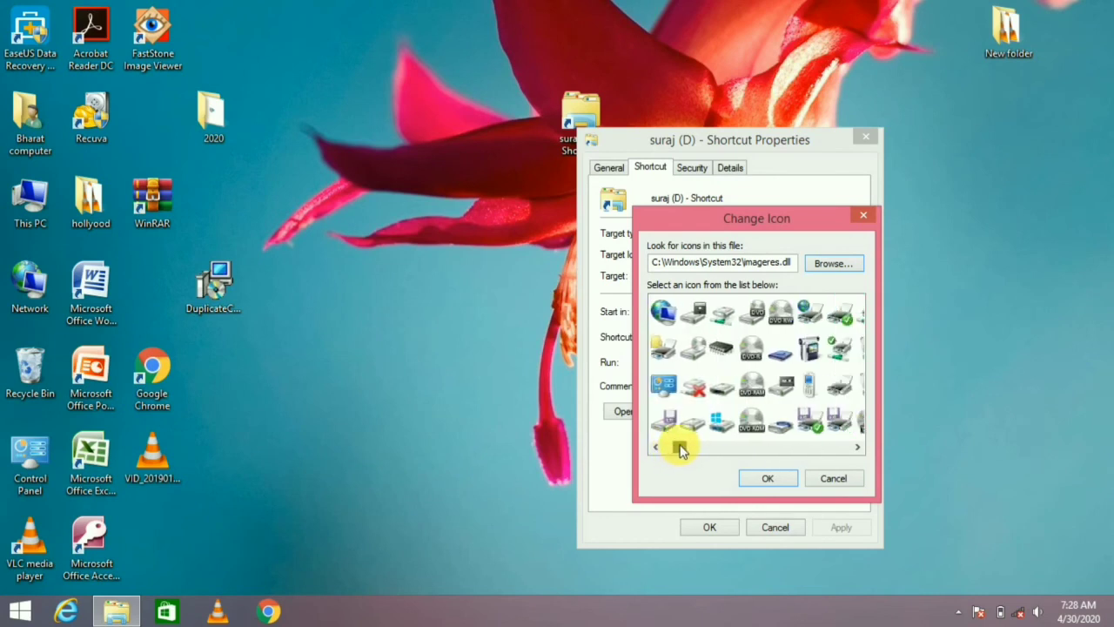
click(720, 422)
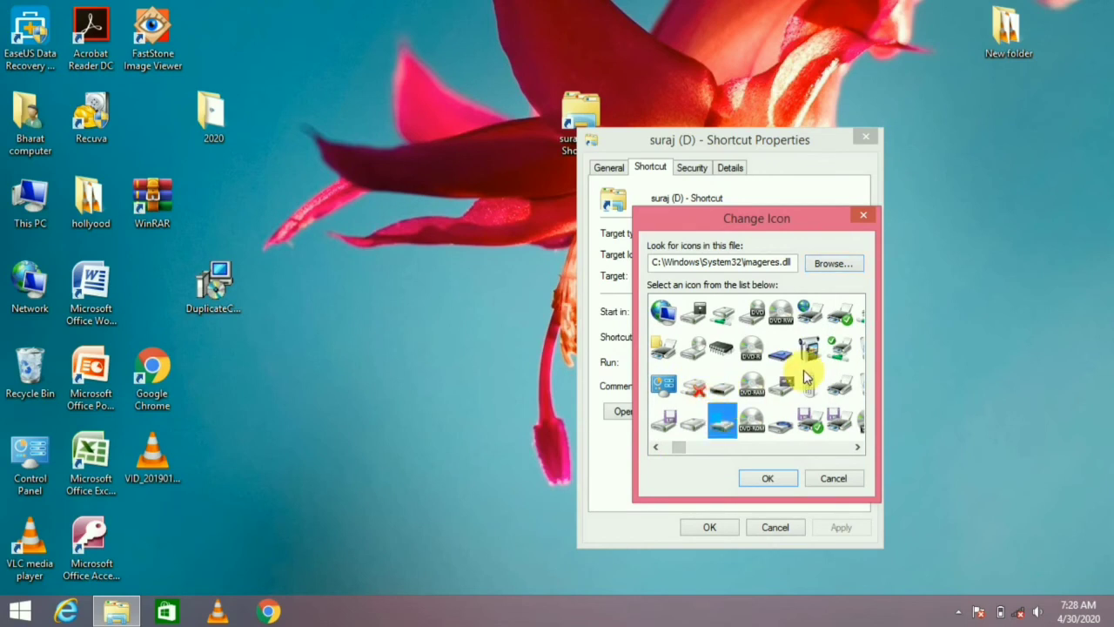
click(693, 426)
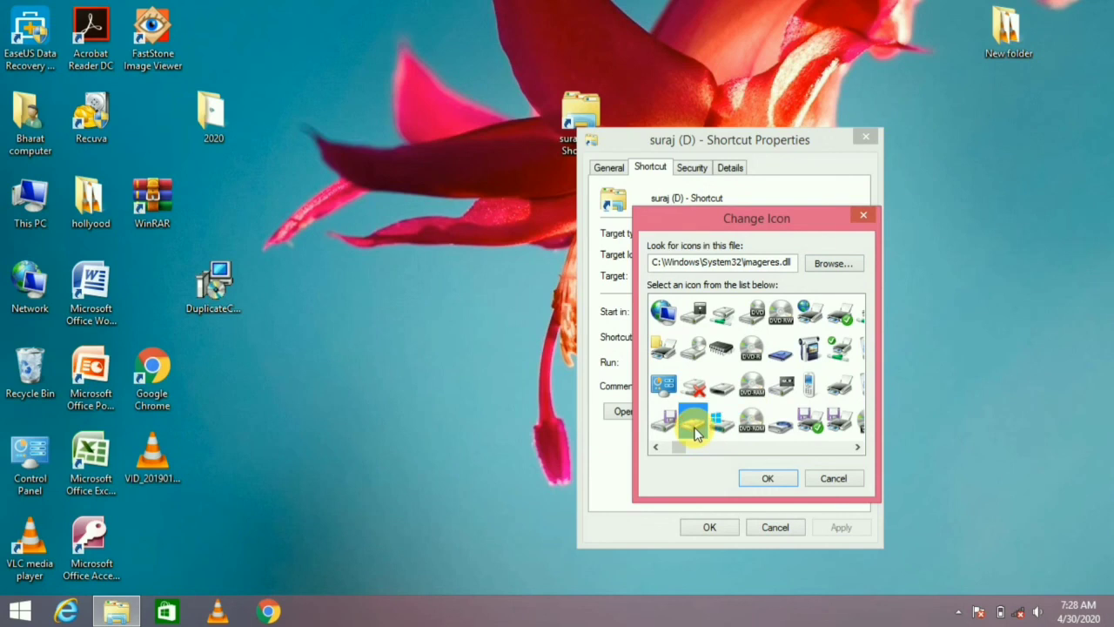
click(719, 393)
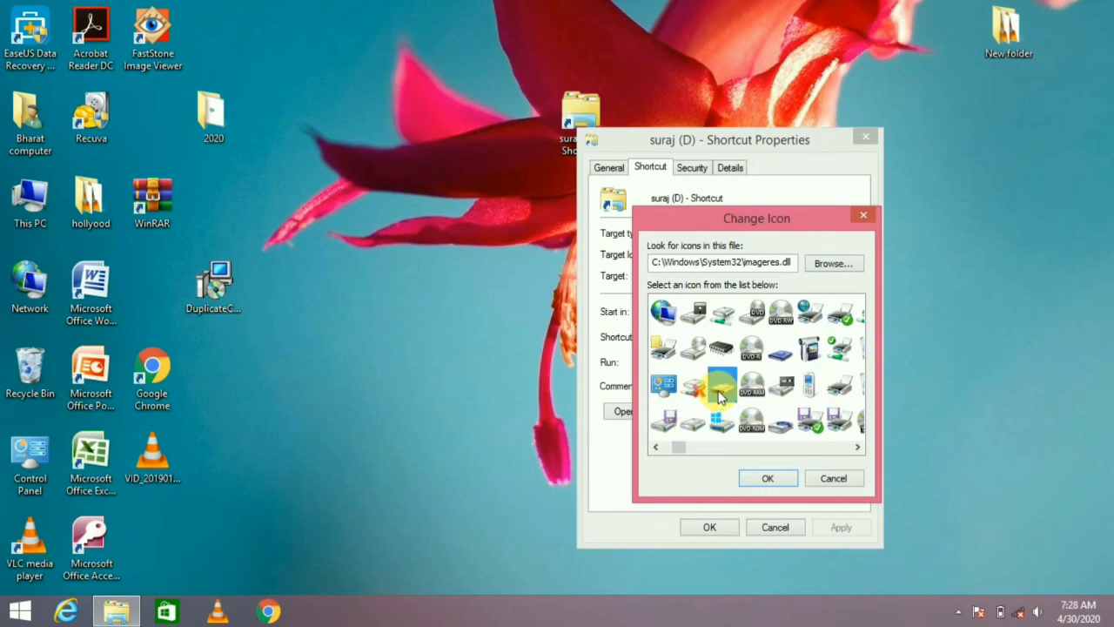
click(720, 424)
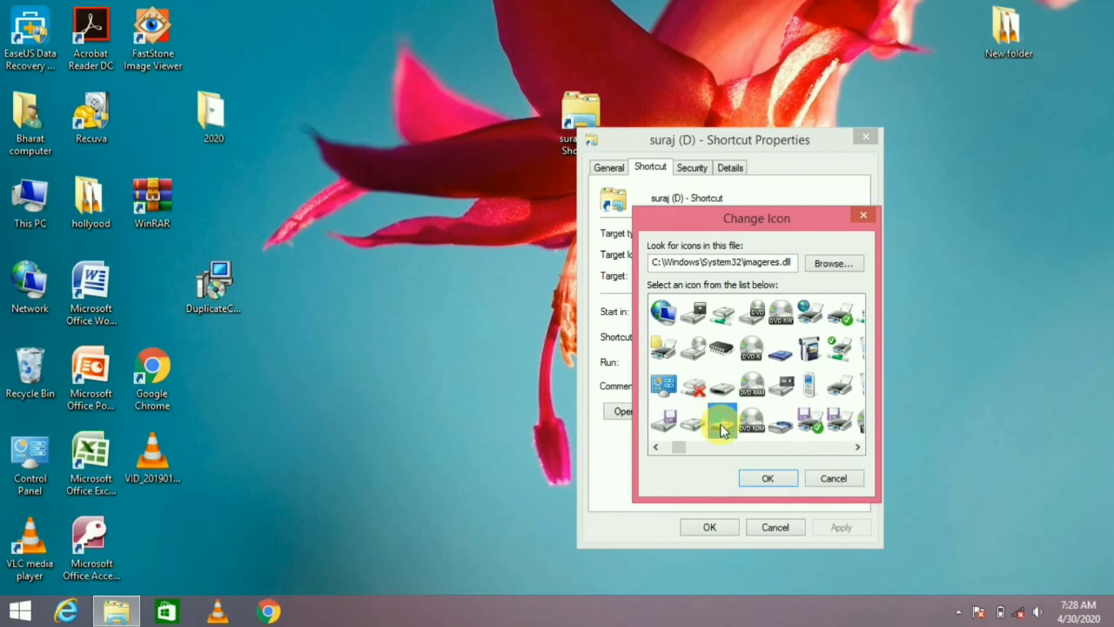
double_click(722, 394)
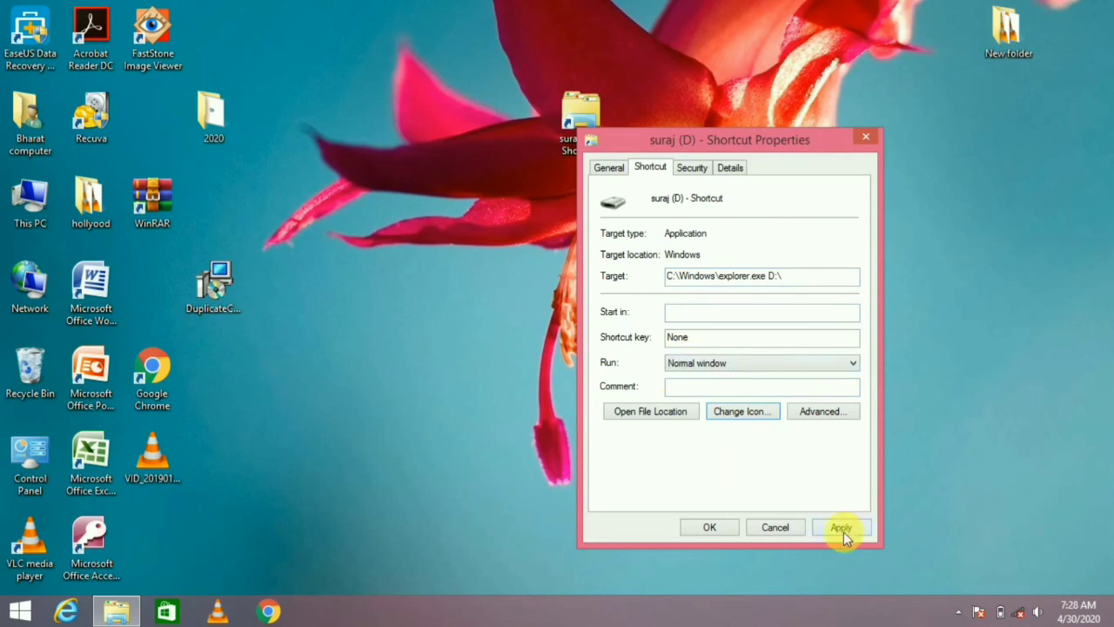
click(842, 528)
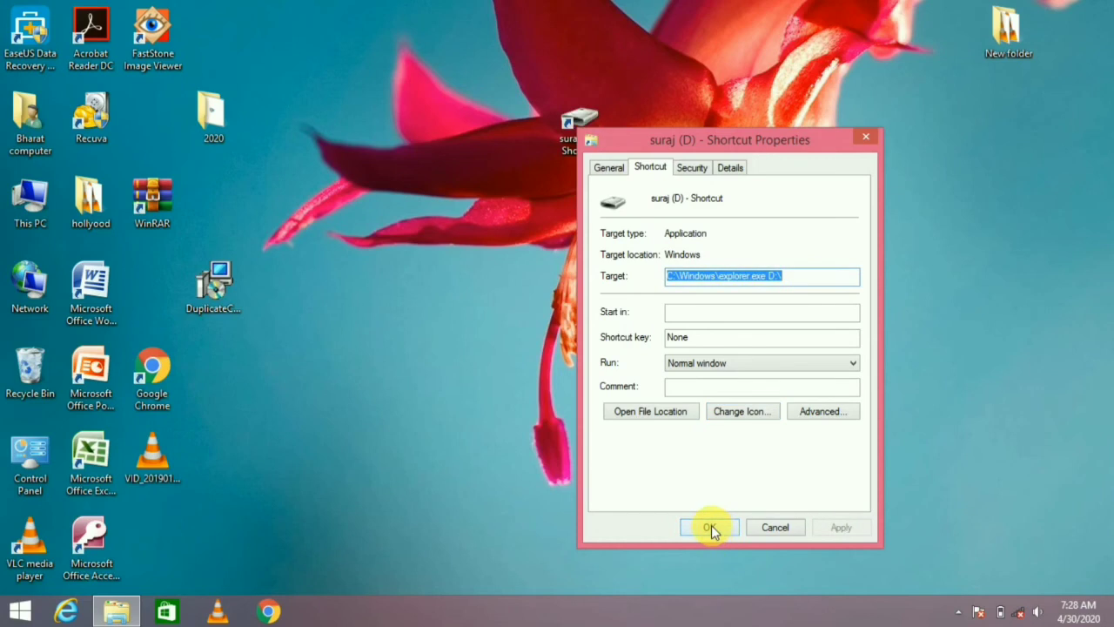
click(711, 525)
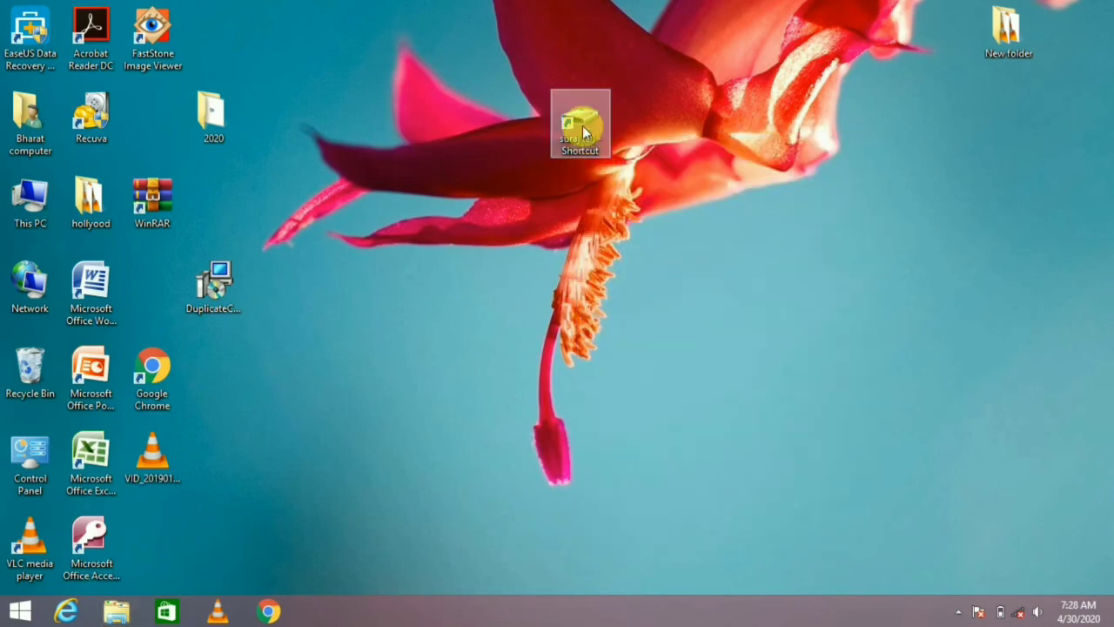
Pin the D: drive shortcut to the taskbar and test it by opening and closing the drive window
right_click(583, 131)
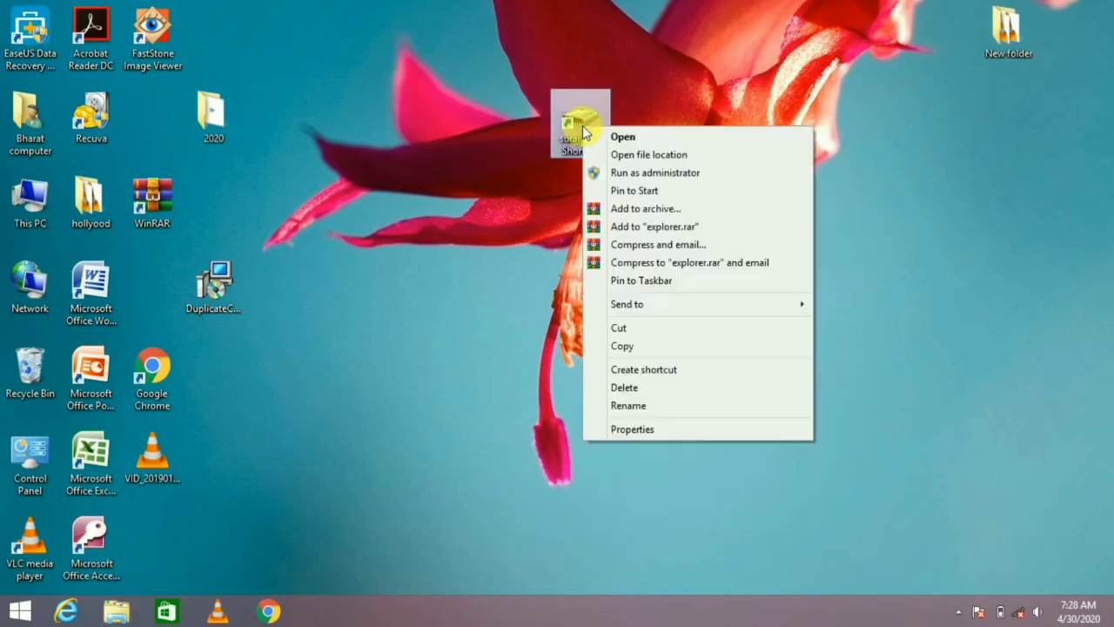
click(655, 283)
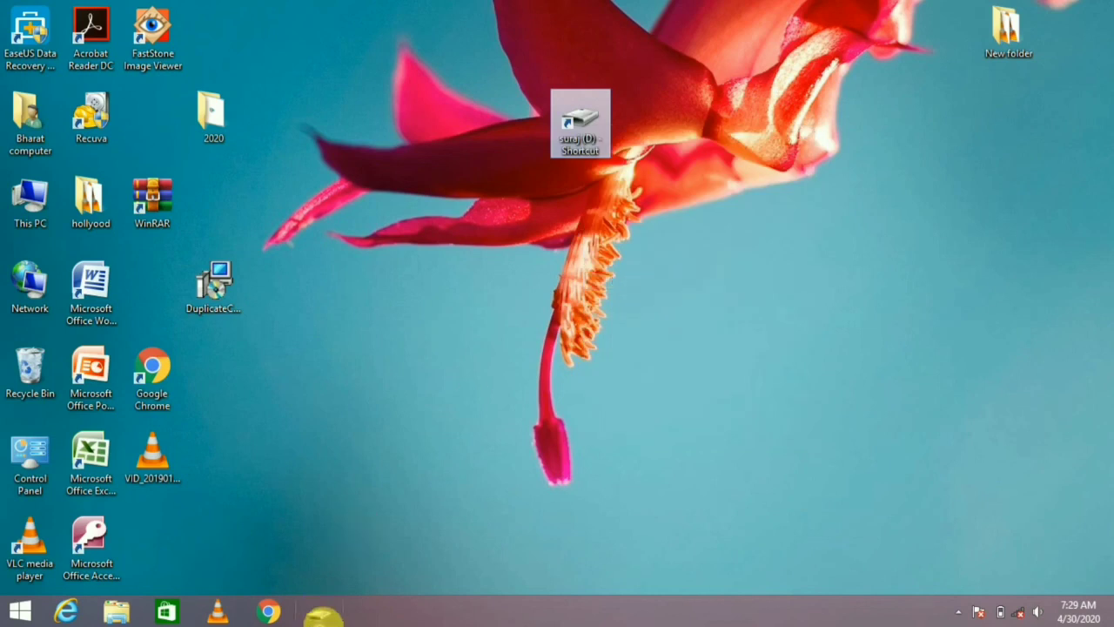
click(318, 614)
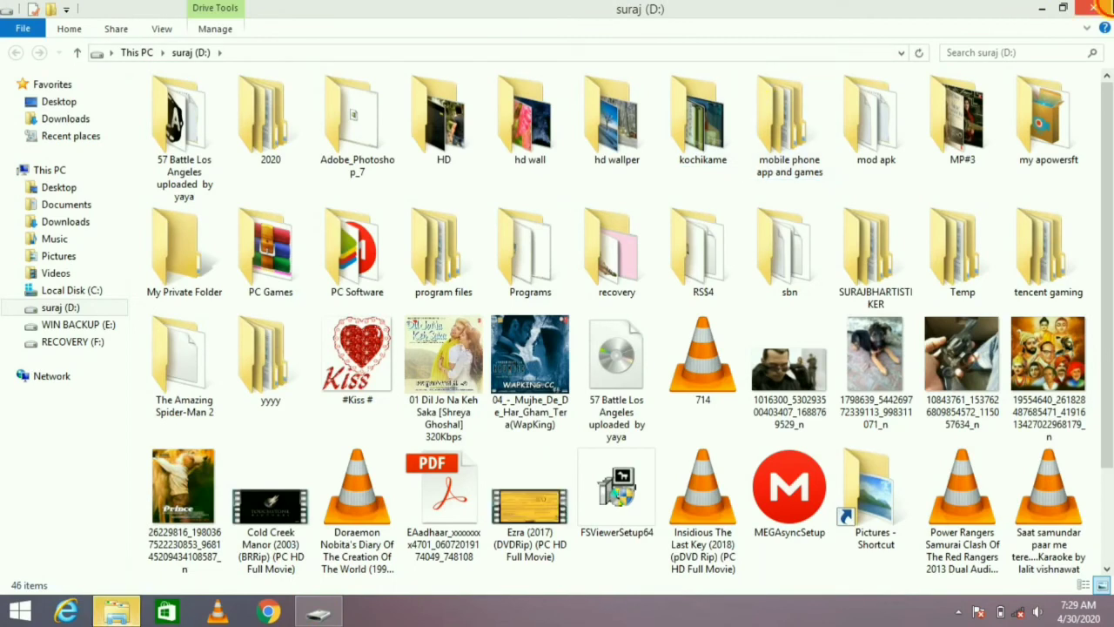
click(1095, 8)
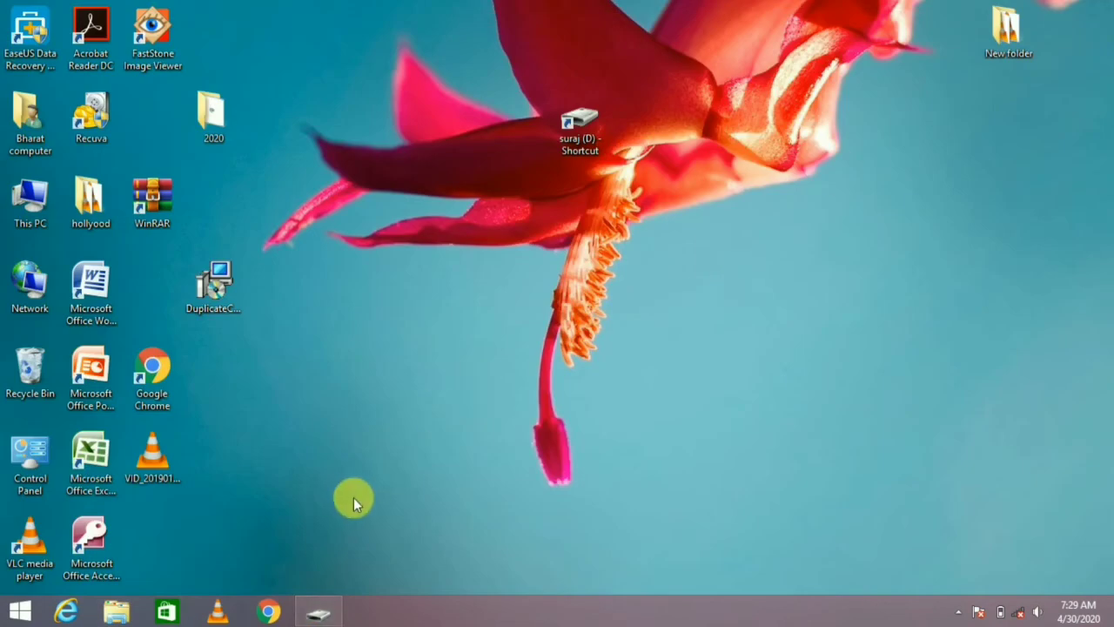
Compare opening the D: drive through This PC with opening it from the pinned taskbar shortcut, closing each window
double_click(36, 207)
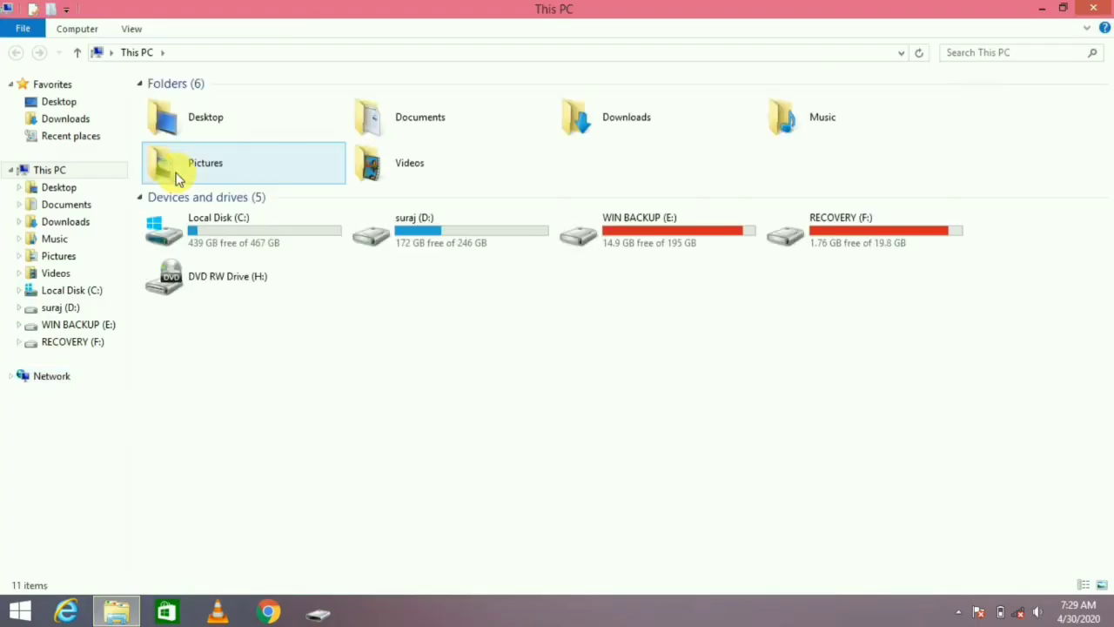
double_click(433, 215)
double_click(433, 215)
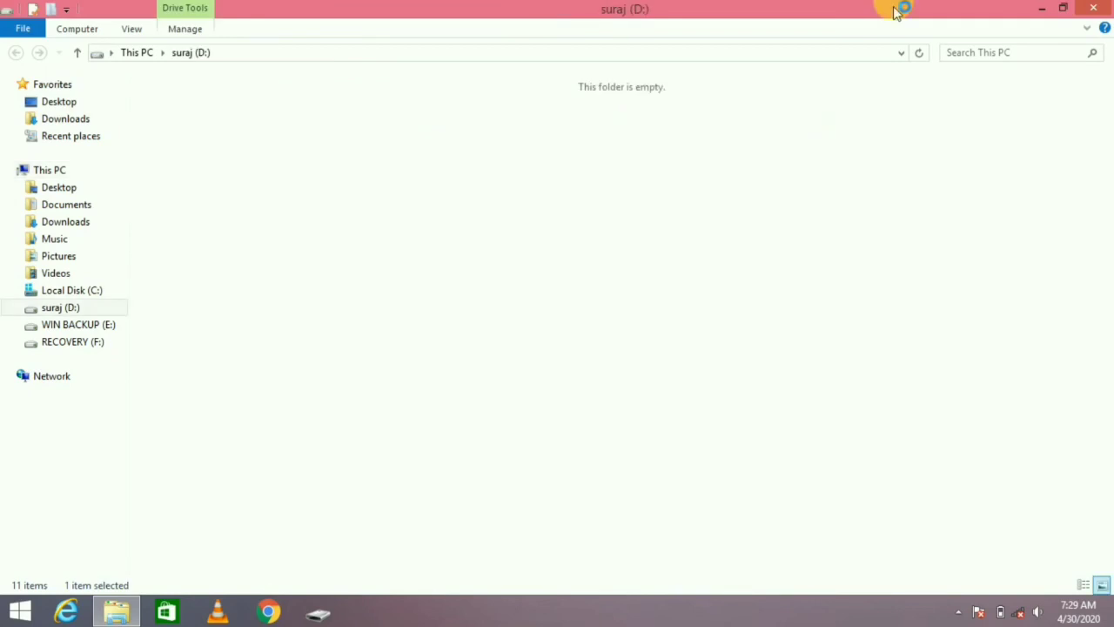
click(1093, 8)
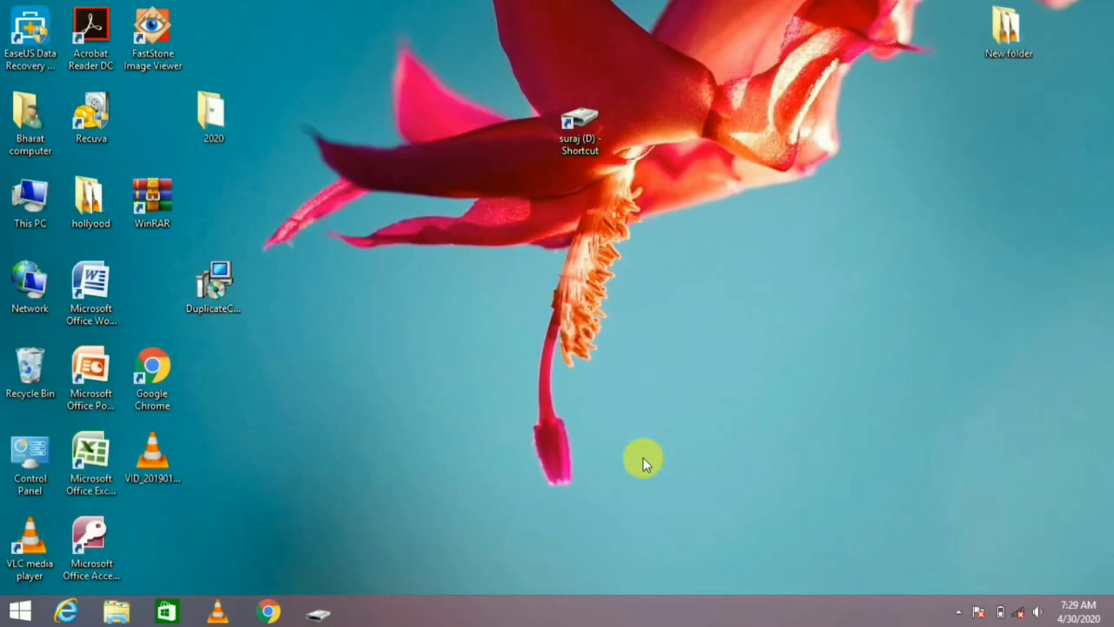
click(319, 611)
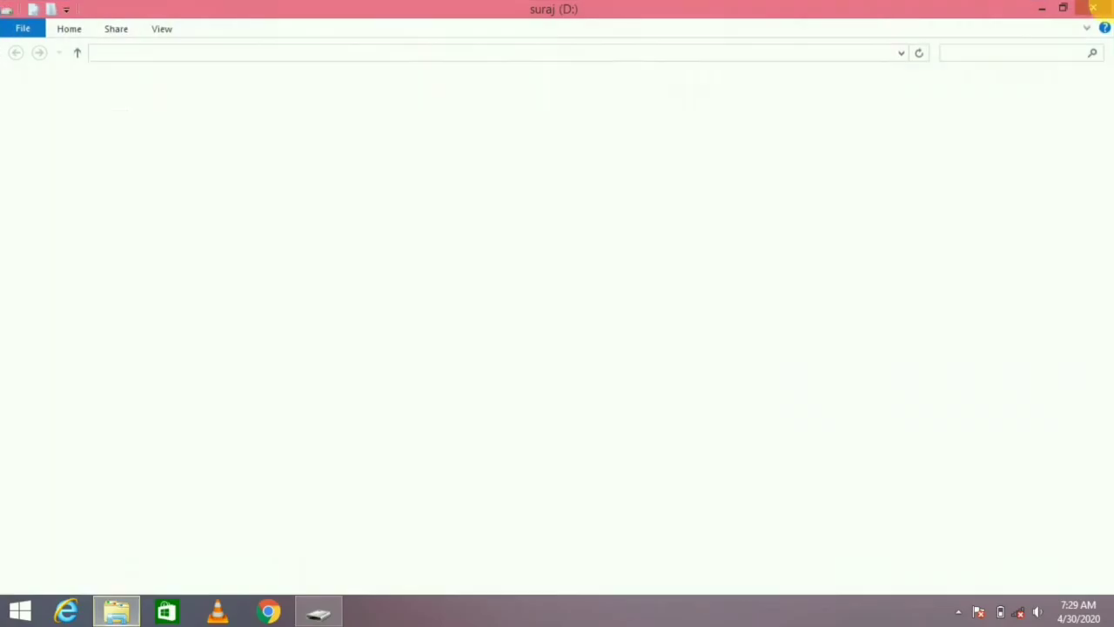
click(1099, 8)
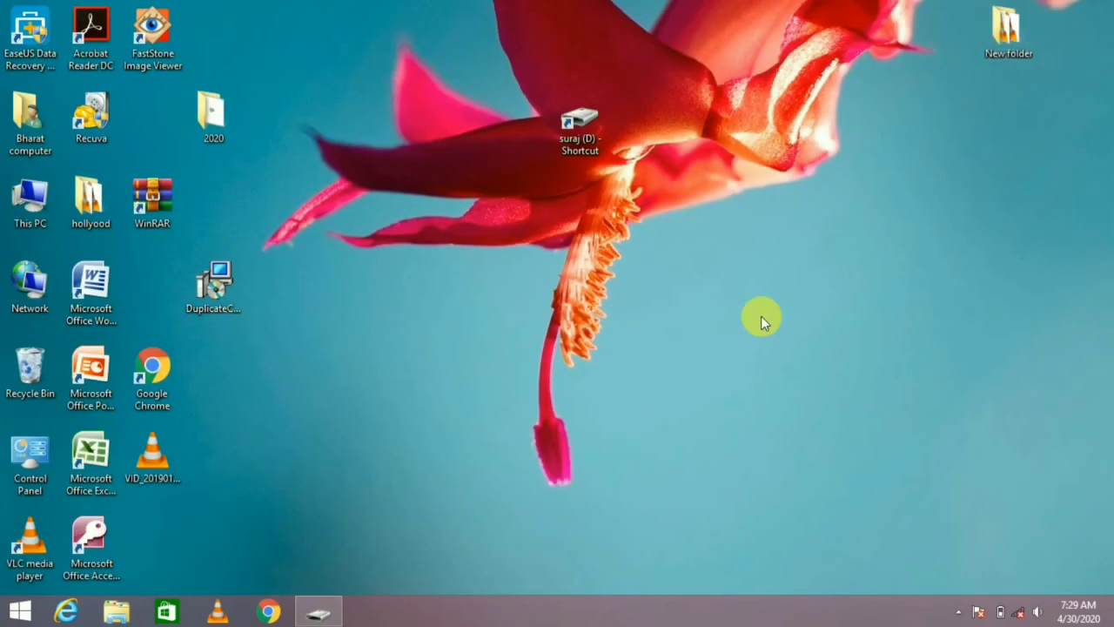